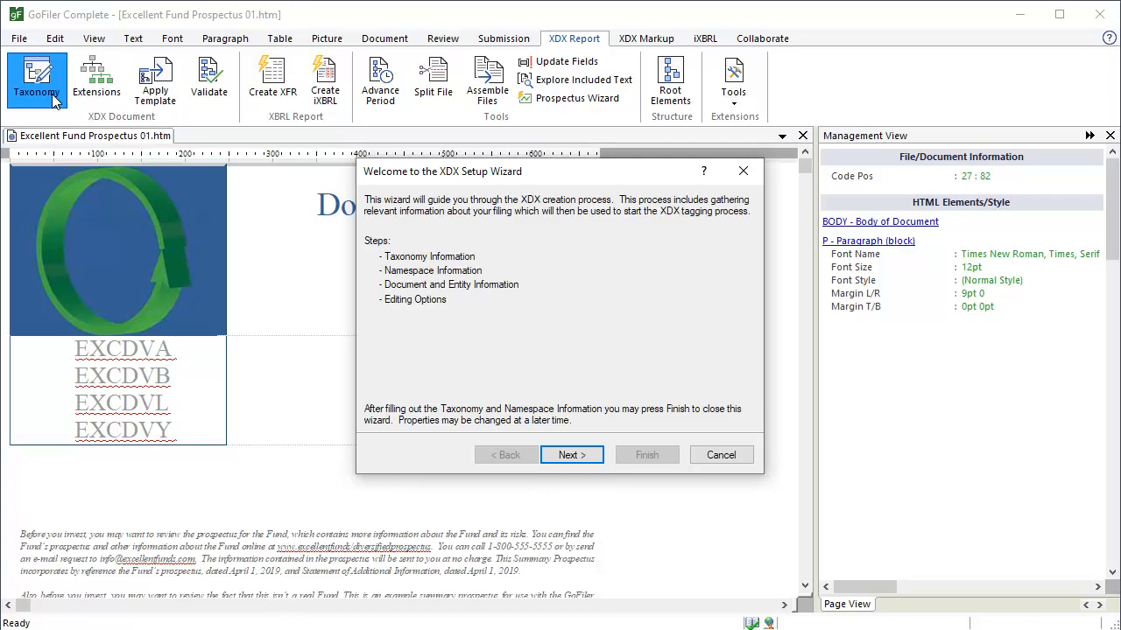
Choose RR 2018, the mutual fund risk/return taxonomy, on the wizard's Taxonomy step.
left_click(599, 458)
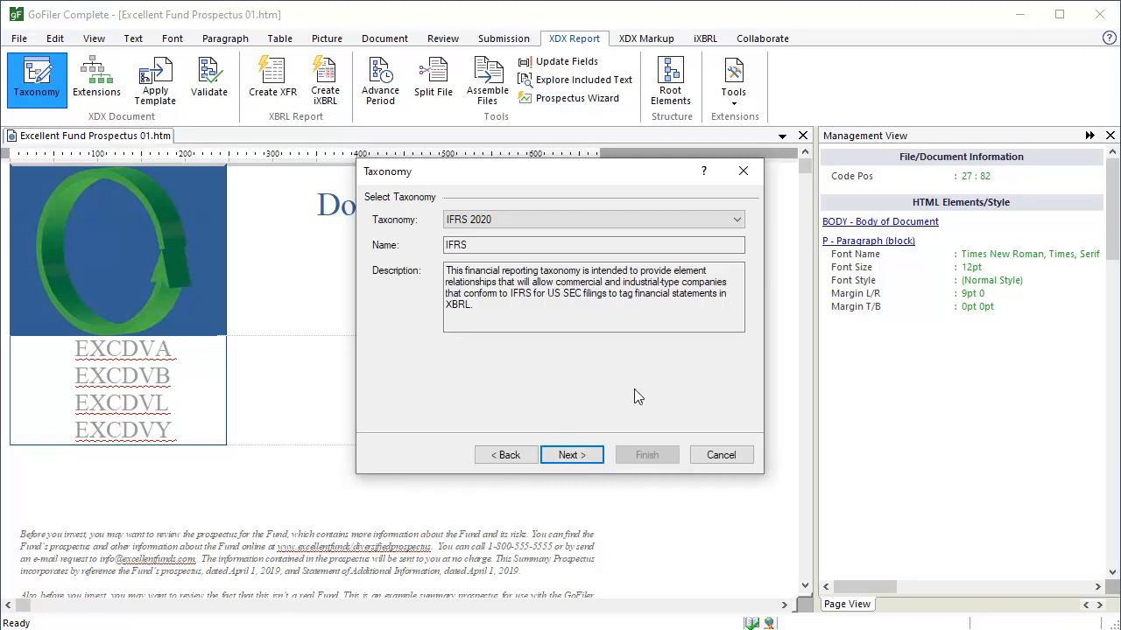
left_click(738, 221)
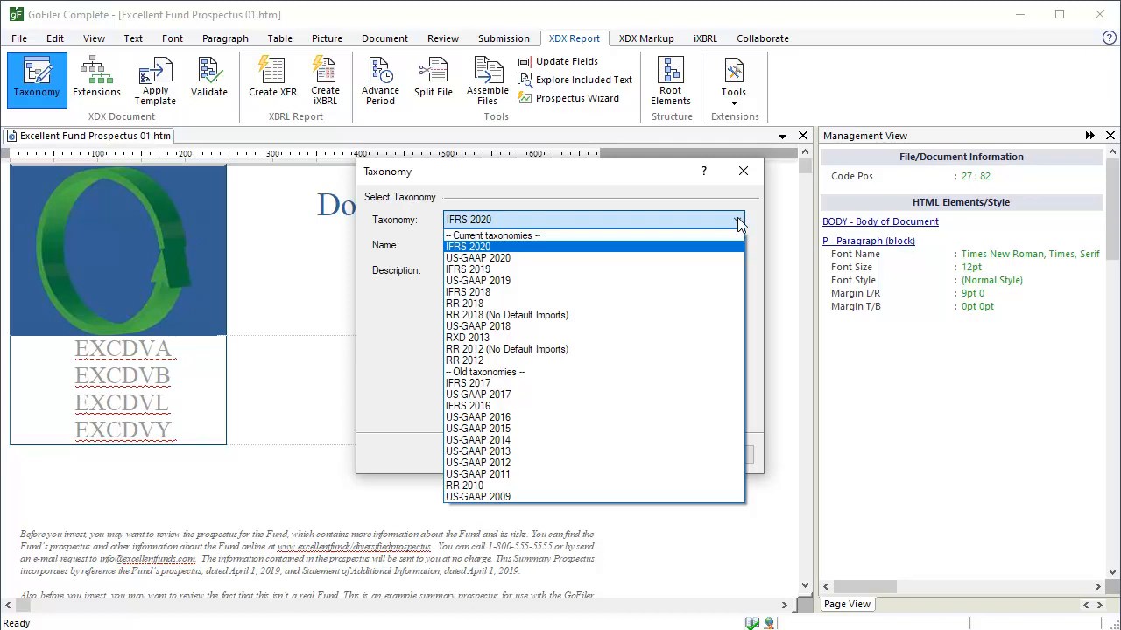
key("Down")
key("Down")
key("Down")
key("Down")
key("Down")
key("Return")
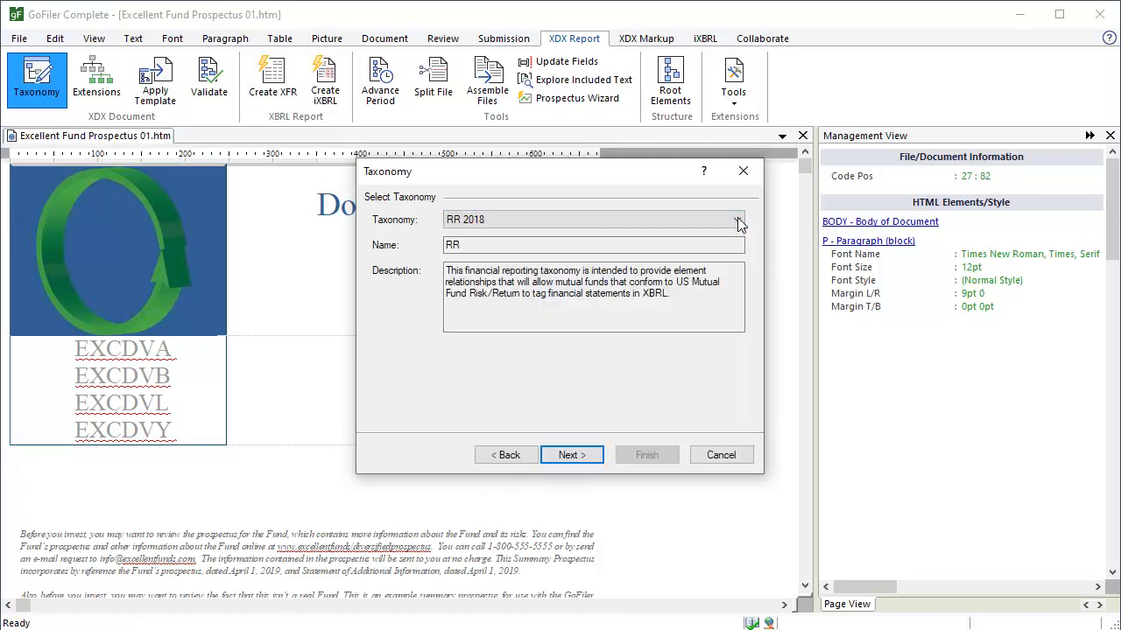
On the Namespace step, enter the filer's CIK and set the period to 6/9/2019.
left_click(596, 456)
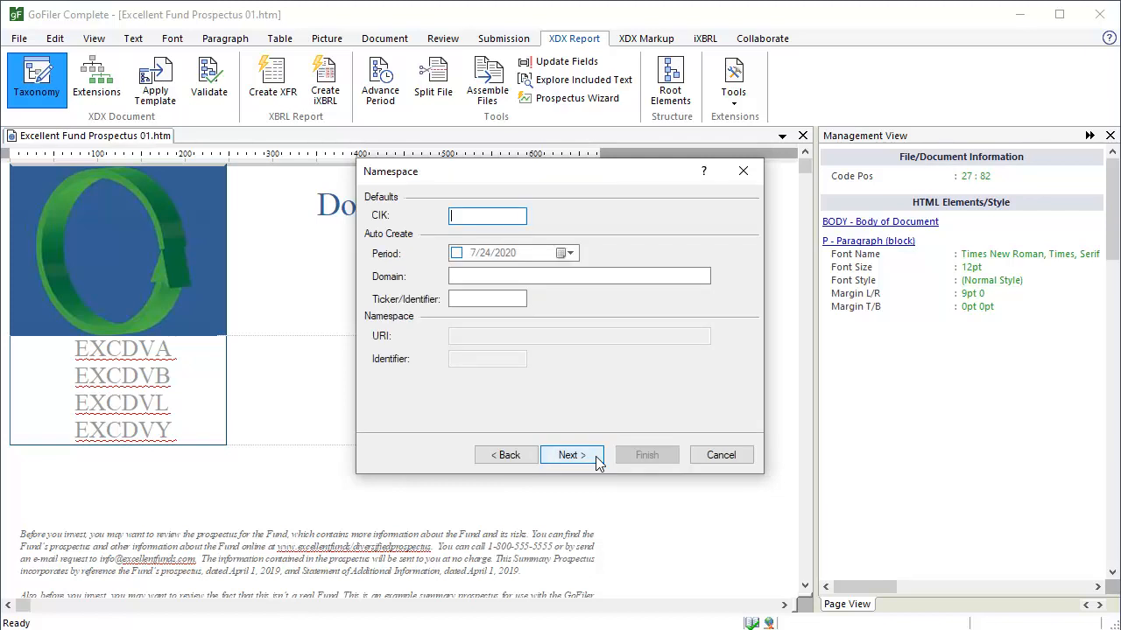
type("12345")
left_click(570, 253)
left_click(456, 277)
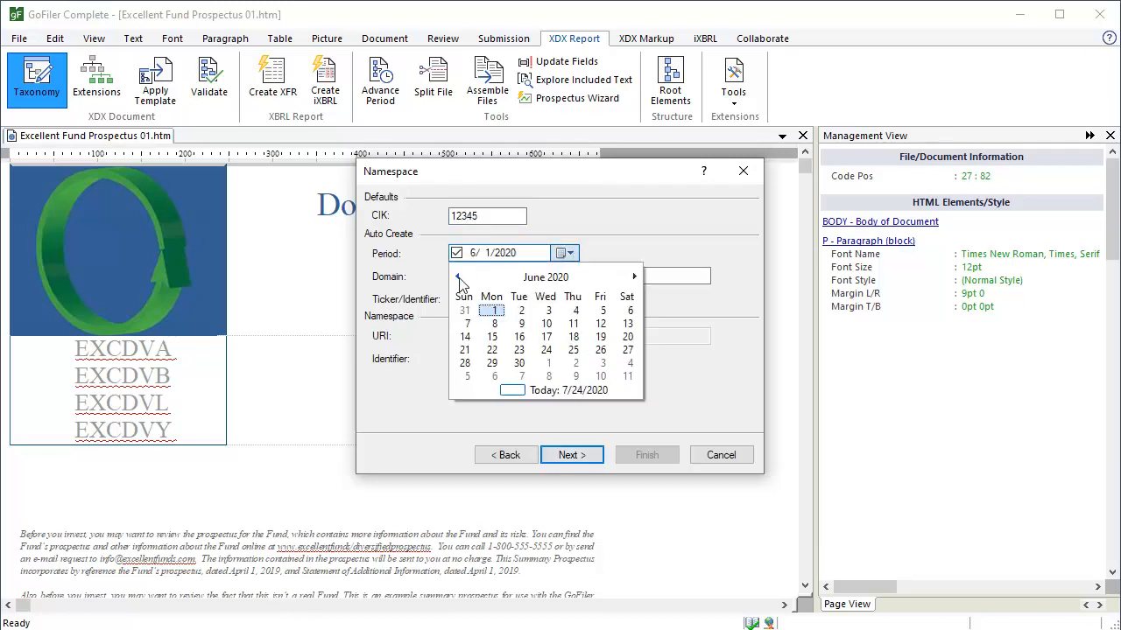
left_click(520, 324)
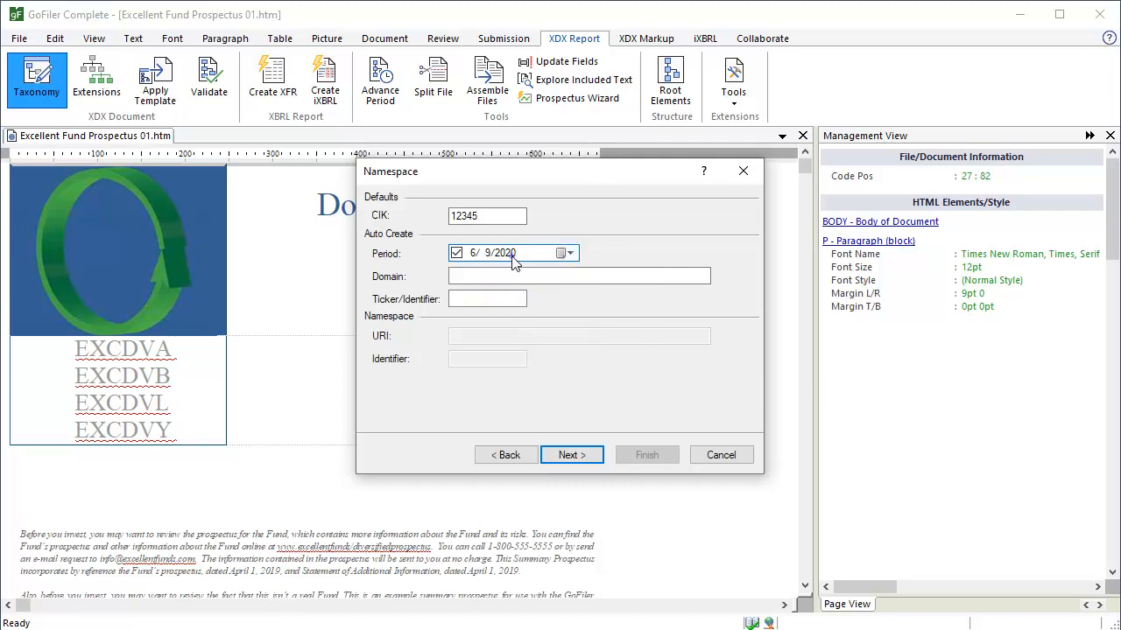
left_click(505, 253)
key("Down")
left_click(461, 277)
type("www.excellent.co")
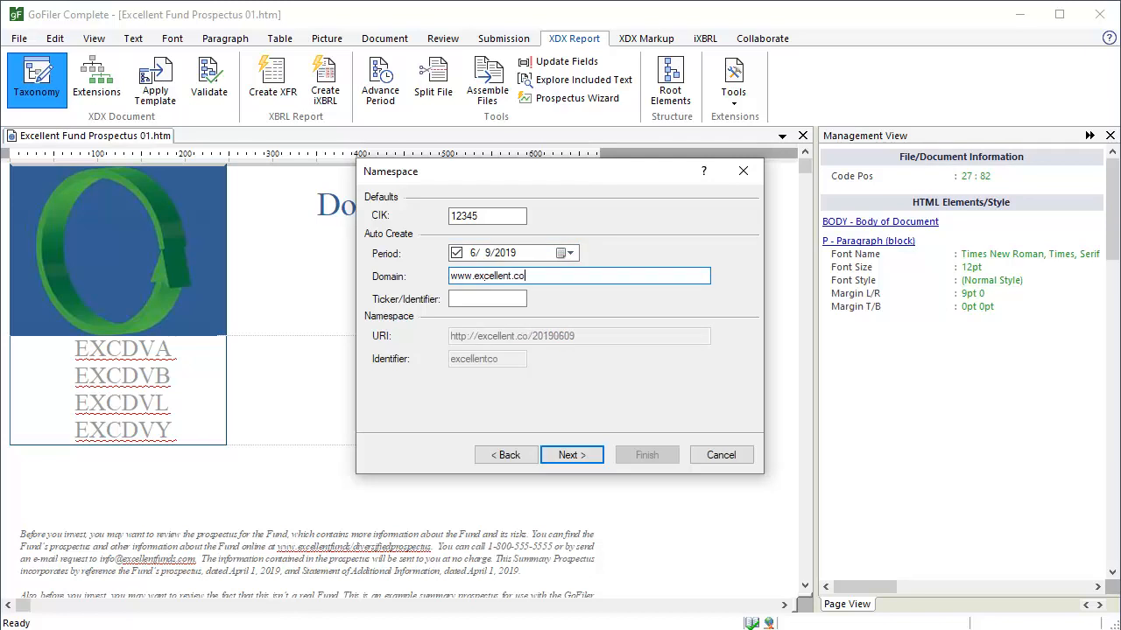
left_click(456, 300)
type("EXC")
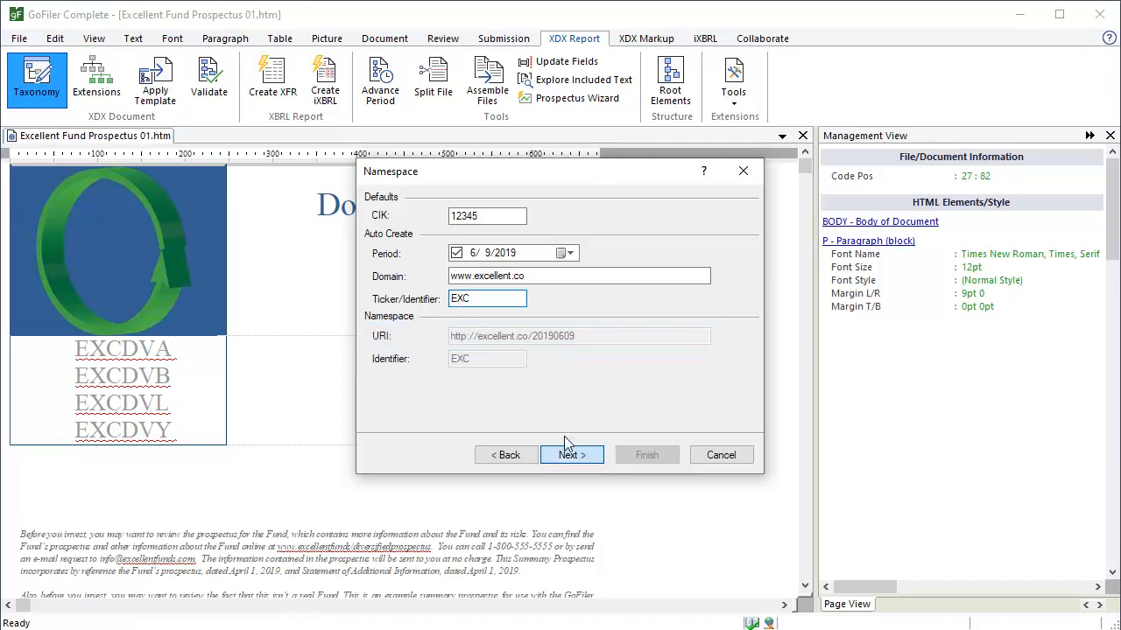
Advance through the Report Period page starting 6/9/2019 to the Units step.
left_click(581, 461)
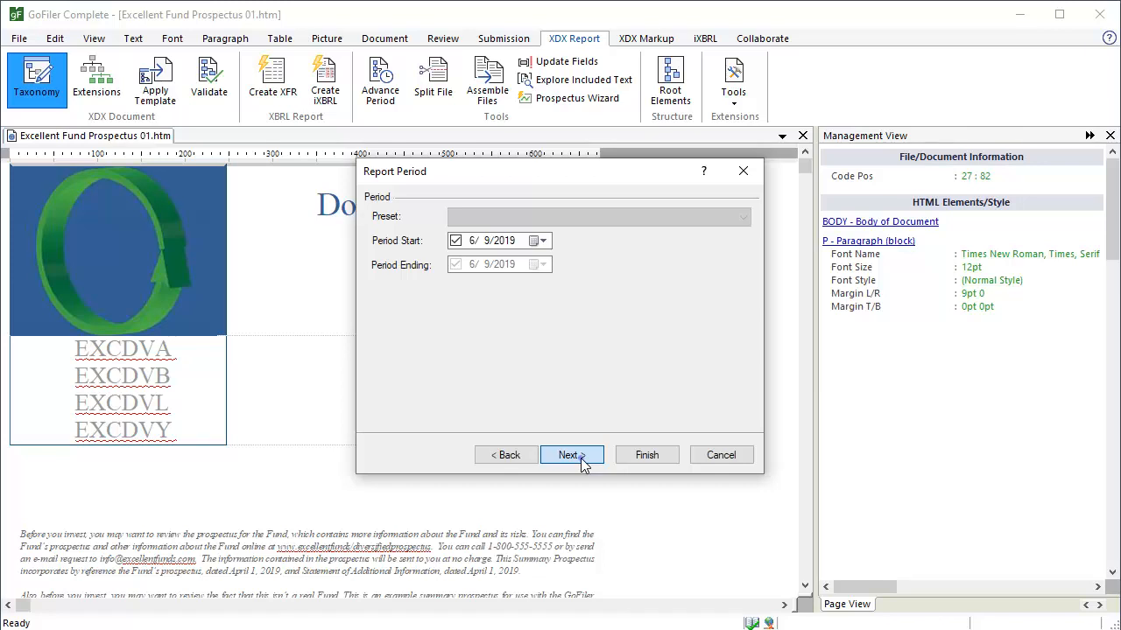
left_click(581, 458)
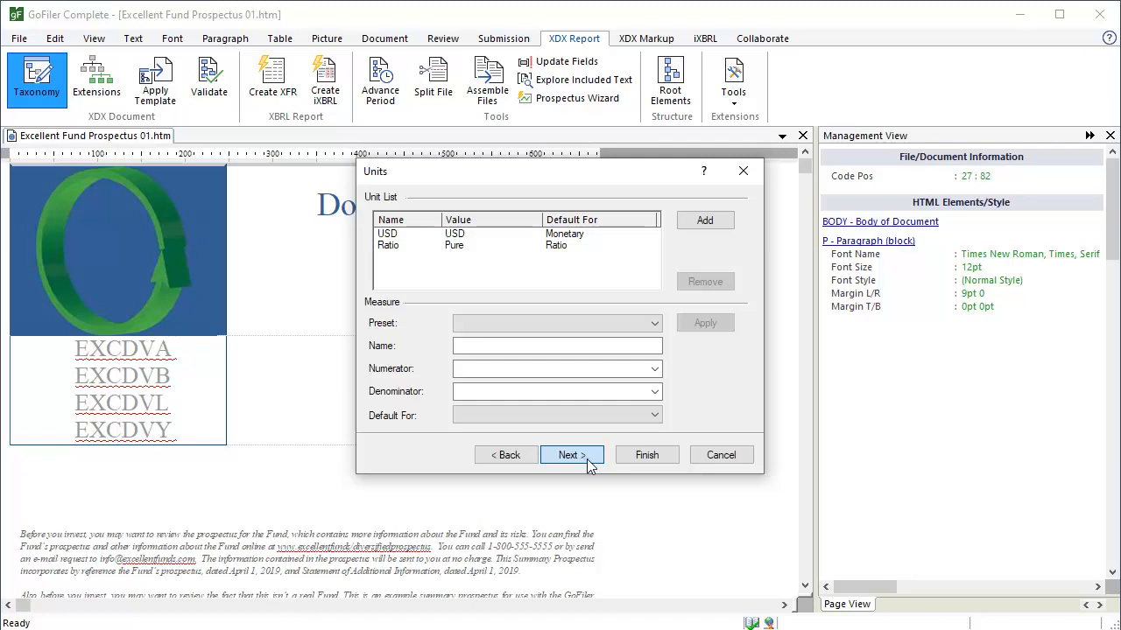
Leave the Units page (USD monetary, Ratio pure) for the Series/Classes page.
left_click(590, 465)
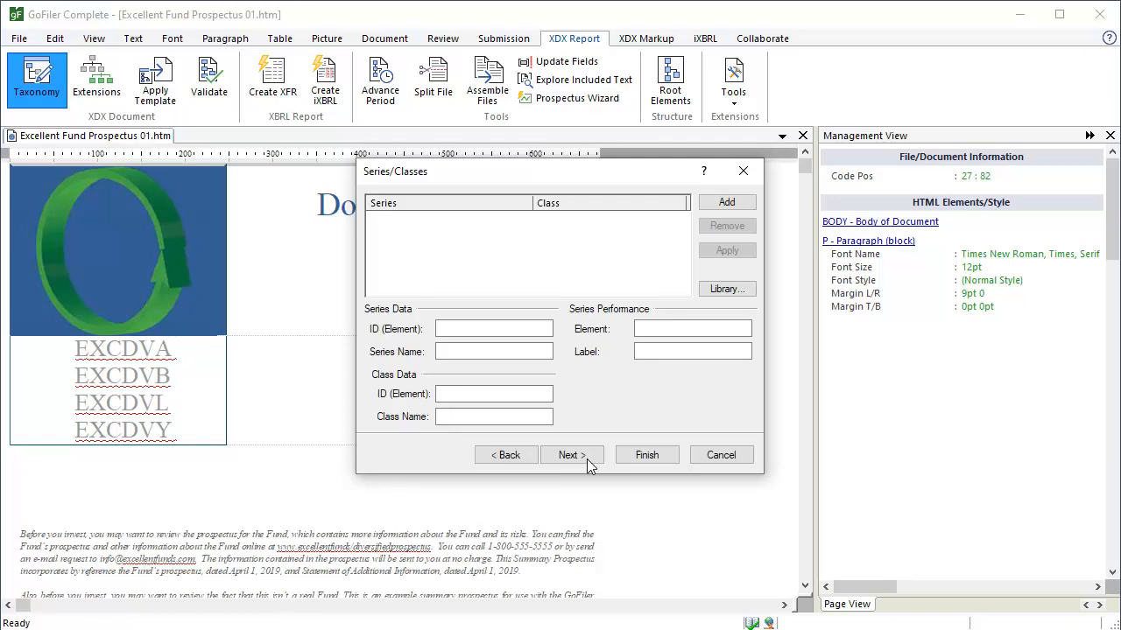
Import Domestic Value Fund with Classes A, B, L and Y from the series library.
left_click(744, 293)
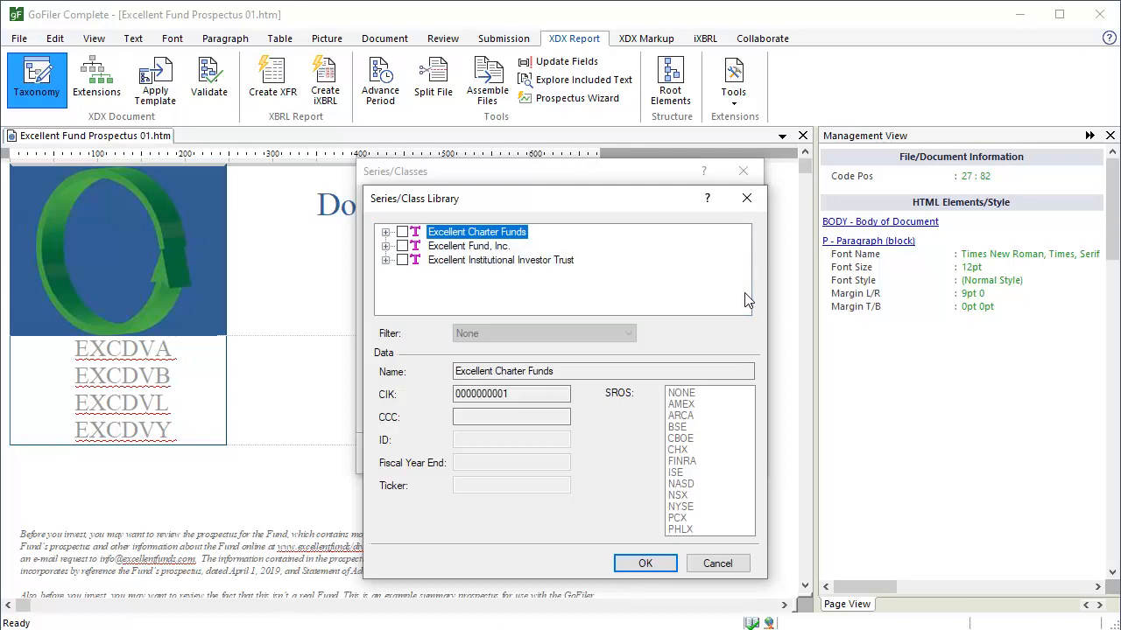
left_click(385, 246)
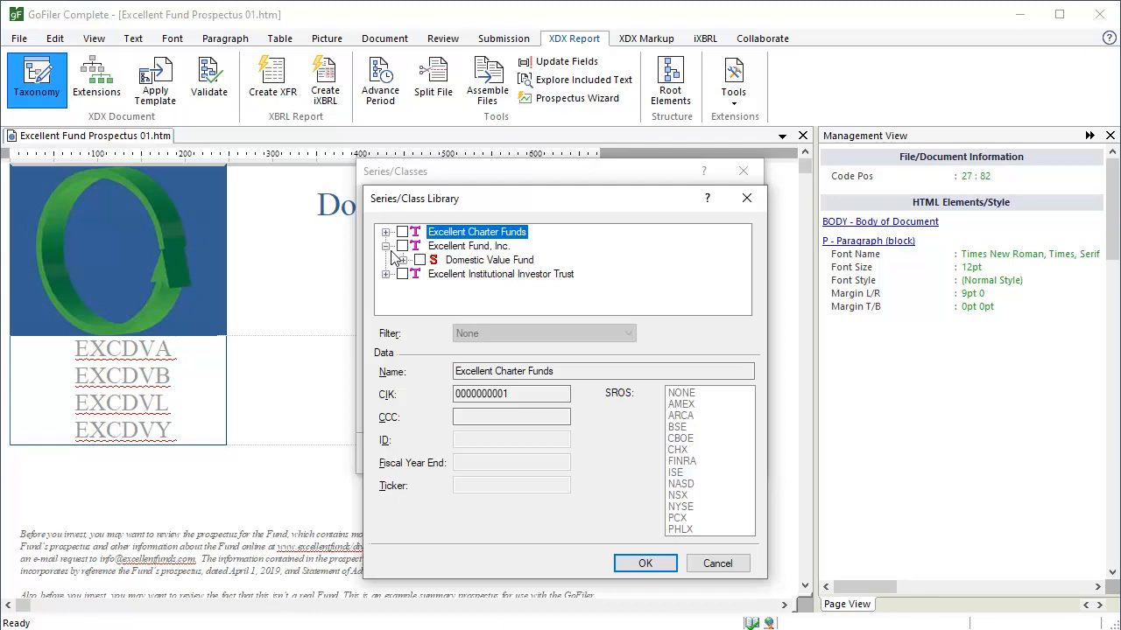
left_click(402, 260)
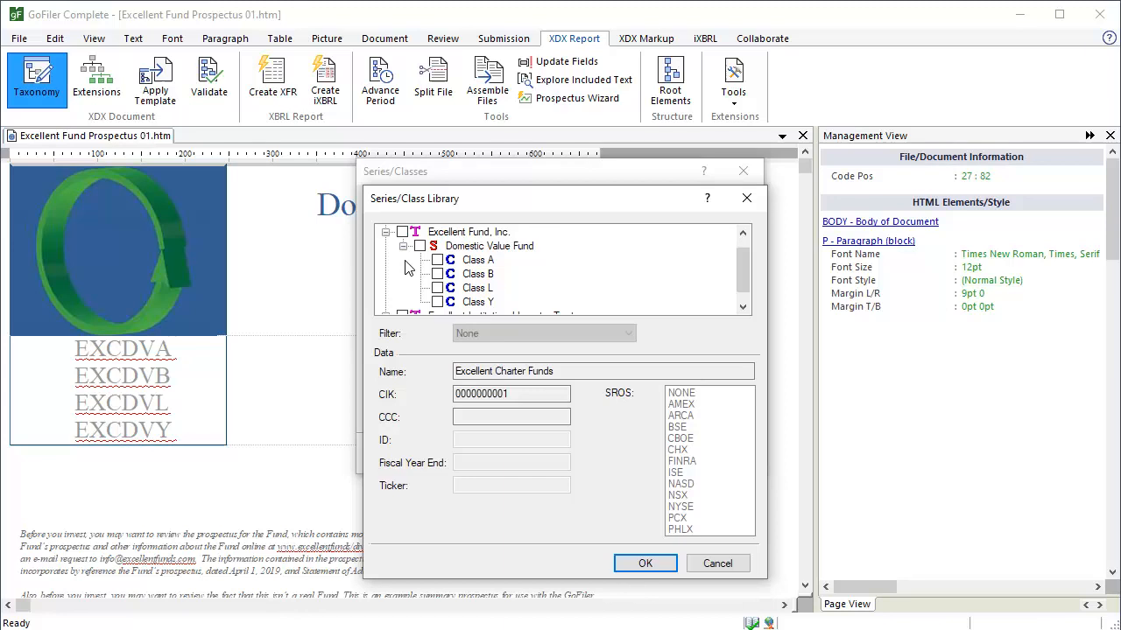
left_click(420, 247)
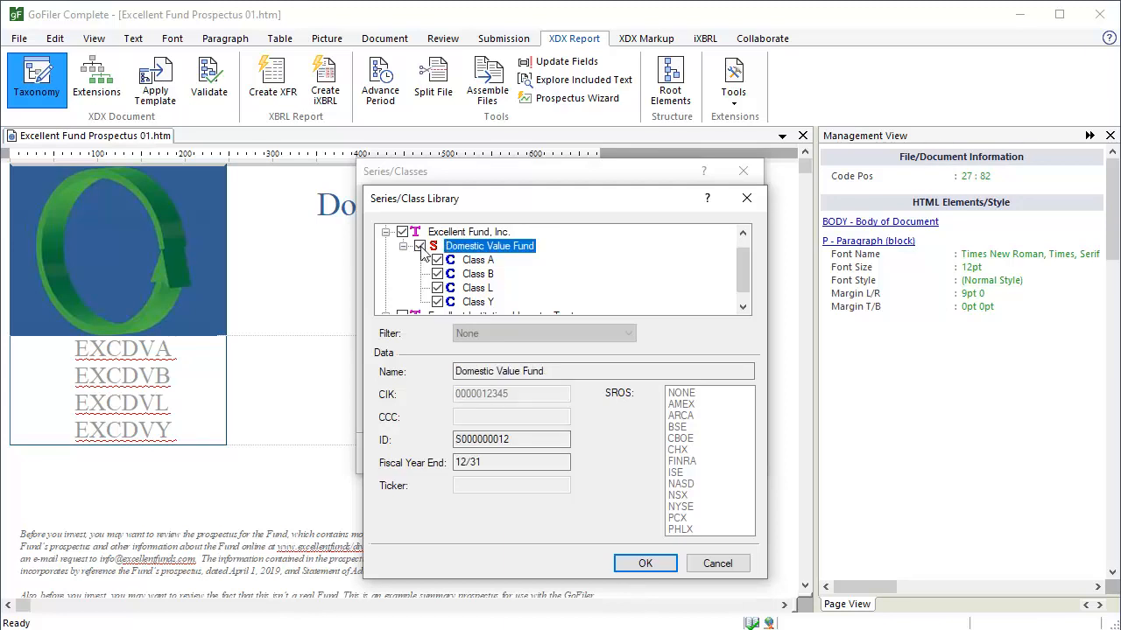
left_click(644, 565)
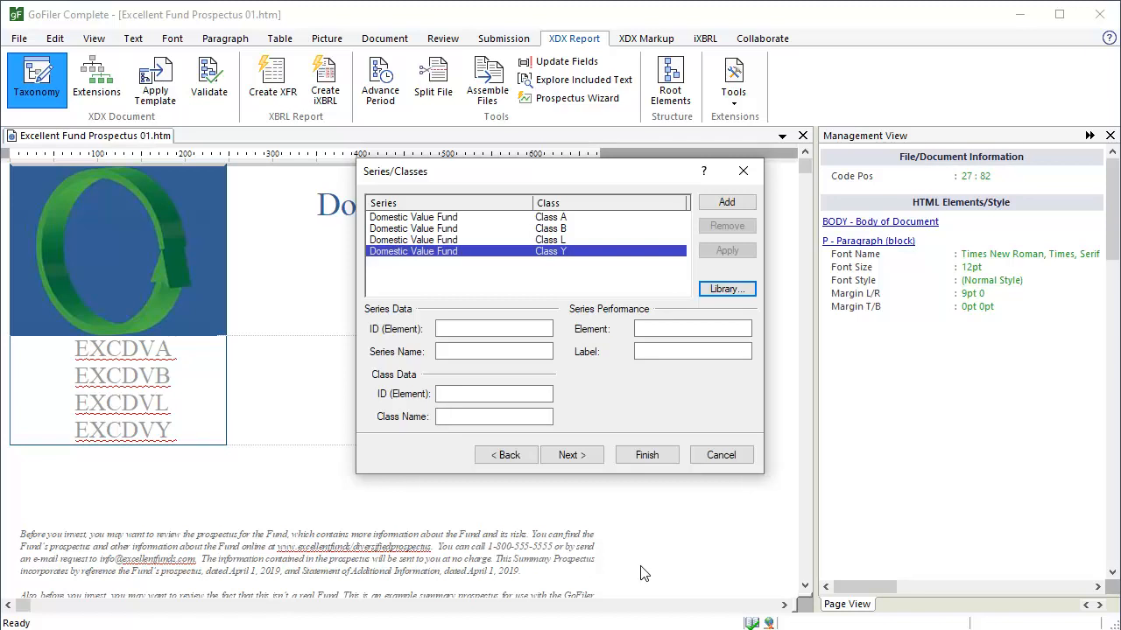
Select Class A to show series ID S000000012 and class ID C000000121.
left_click(563, 225)
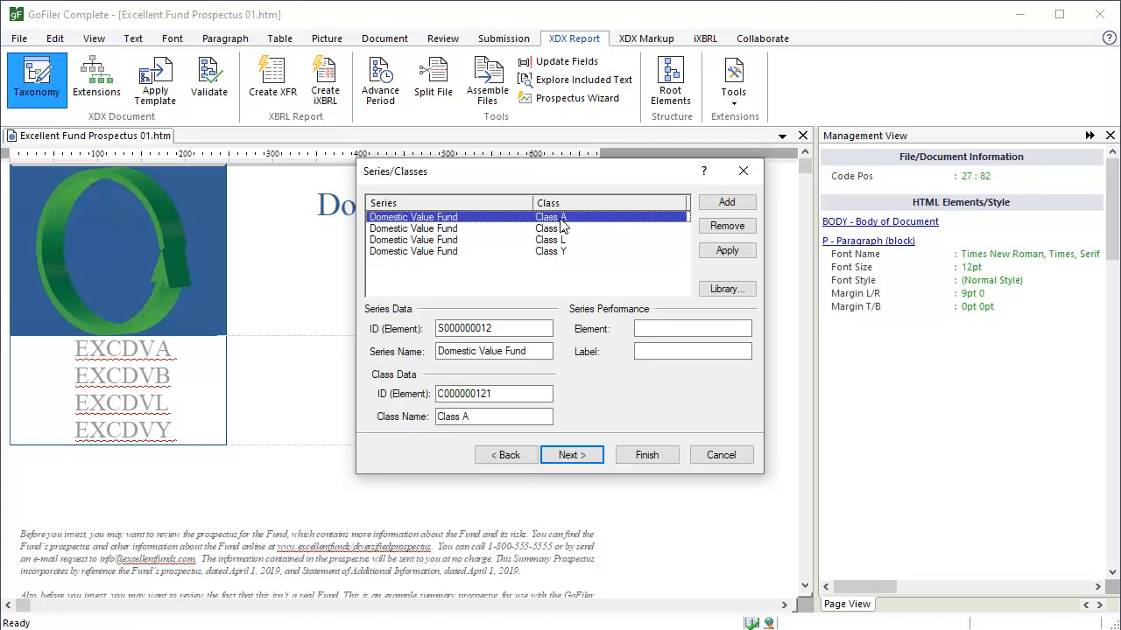
Apply performance element RussellIndexMember labelled 'Russell Index' to Domestic Value Fund, then continue.
left_click(663, 334)
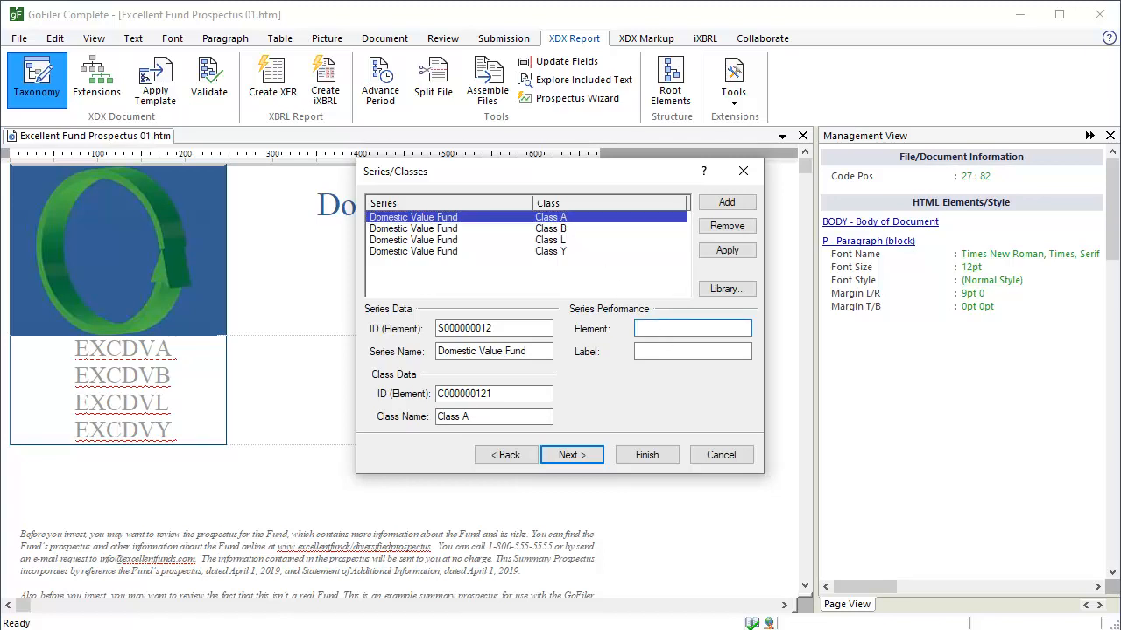
type("RussellIndexMember")
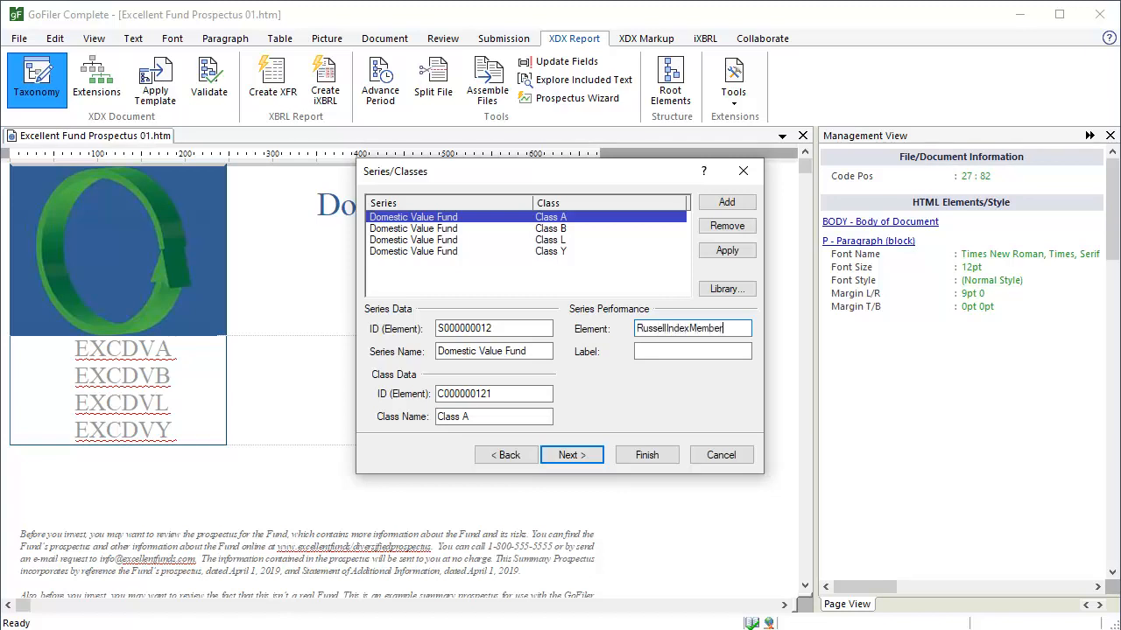
left_click(664, 354)
type("Rus")
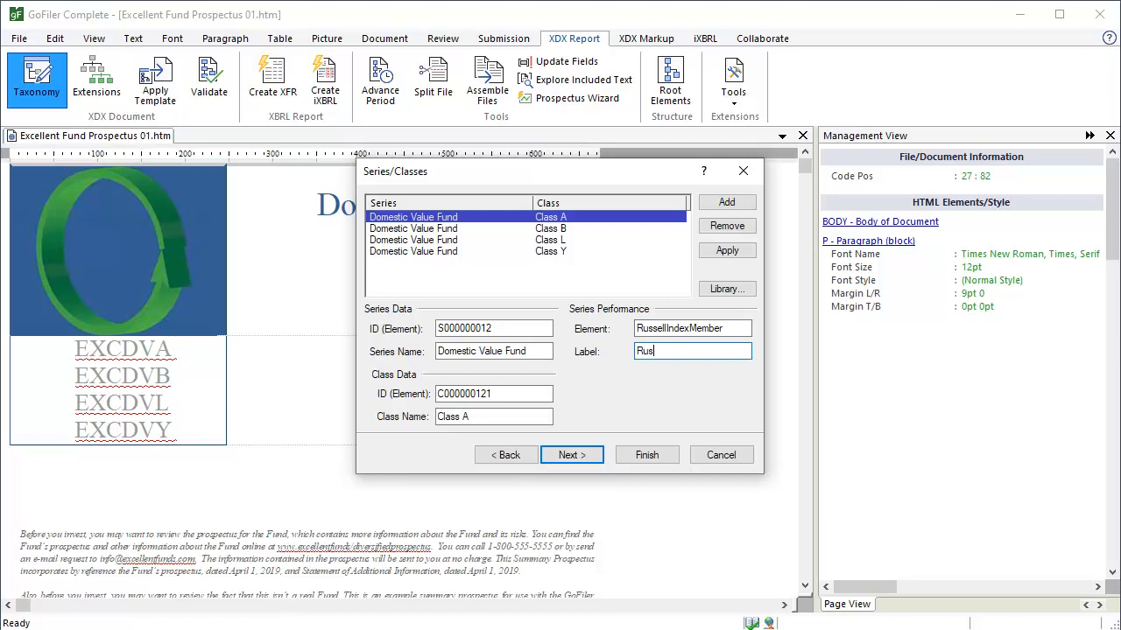
type("sell Index")
left_click(751, 248)
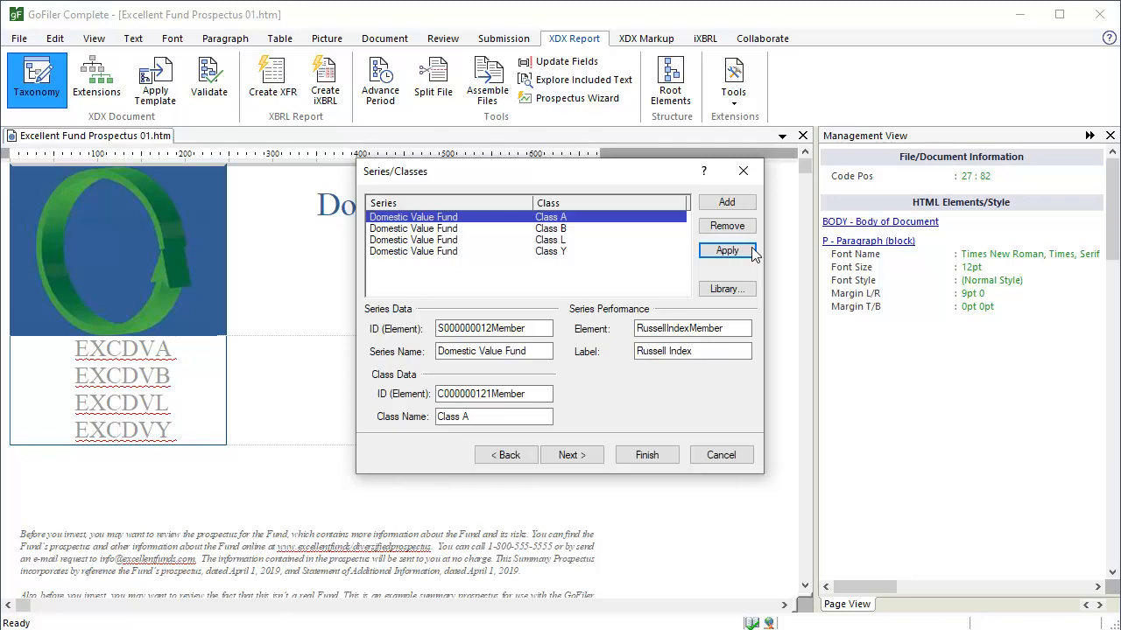
left_click(579, 454)
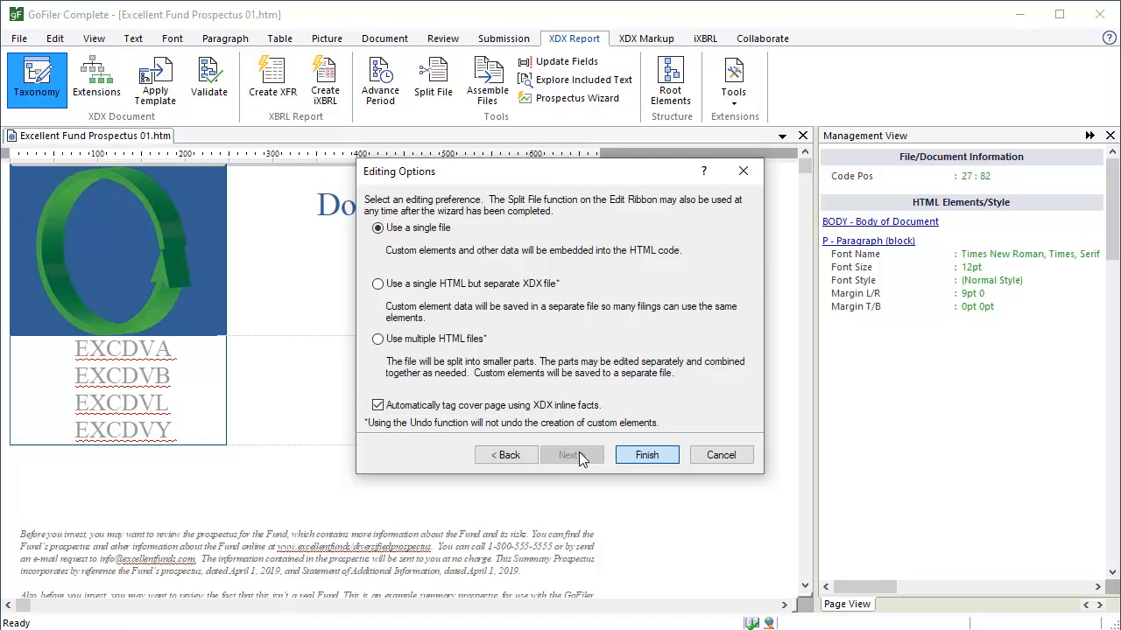
Finish the wizard with single-file output and cover auto-tagging, then view the RR 2018 taxonomy properties.
left_click(647, 456)
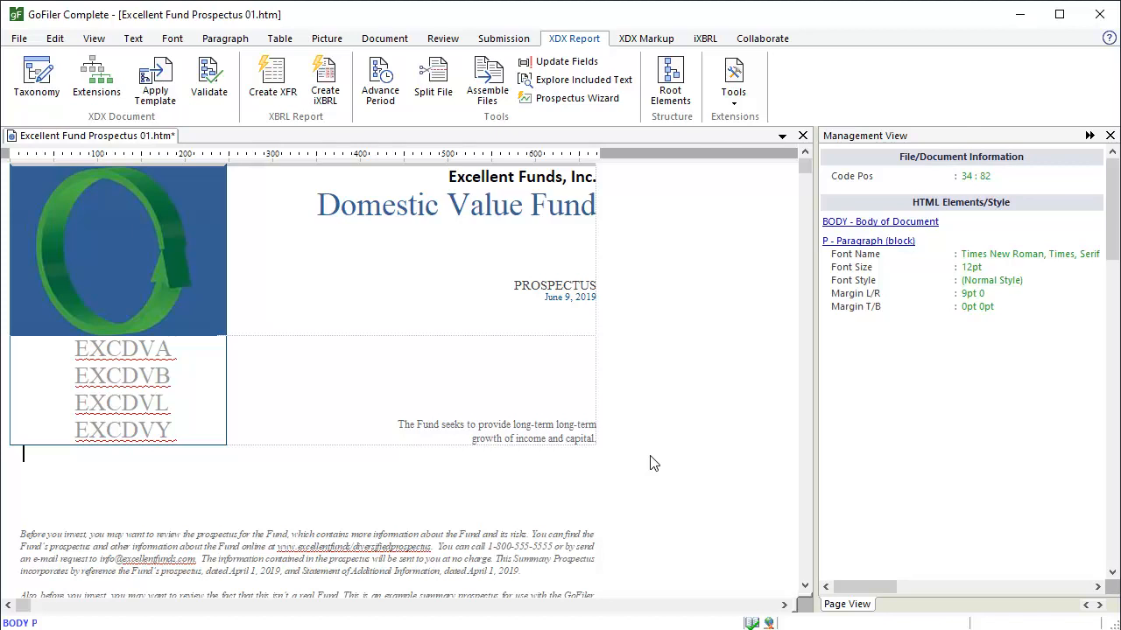
left_click(54, 95)
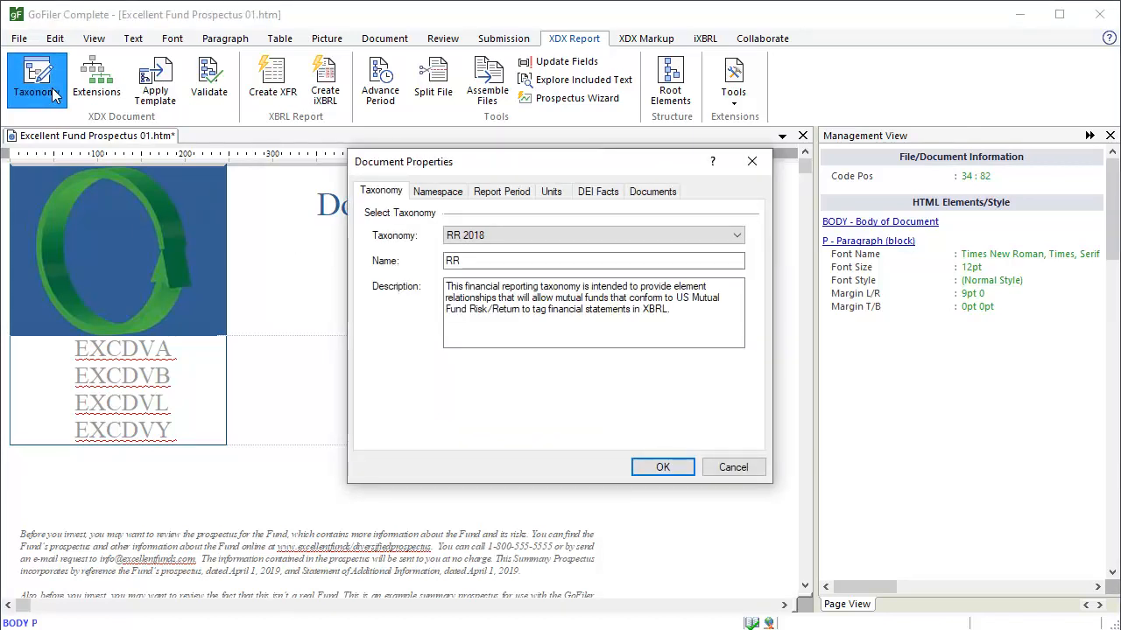
Review the Namespace, Report Period, Units, DEI Facts and Documents tabs, then close Document Properties.
left_click(454, 194)
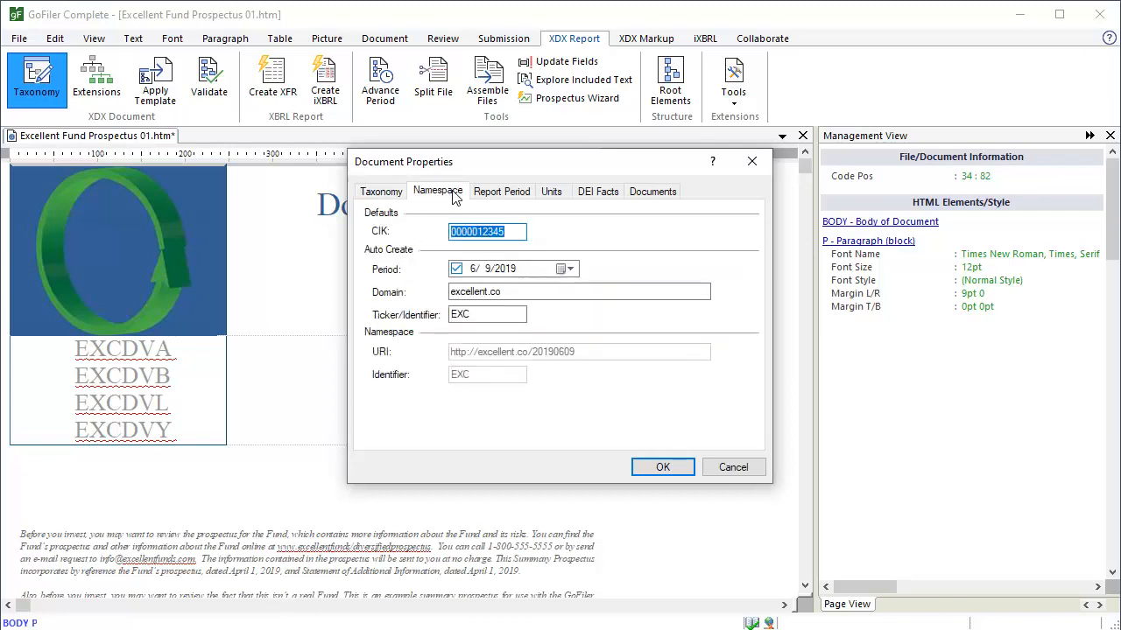
left_click(526, 194)
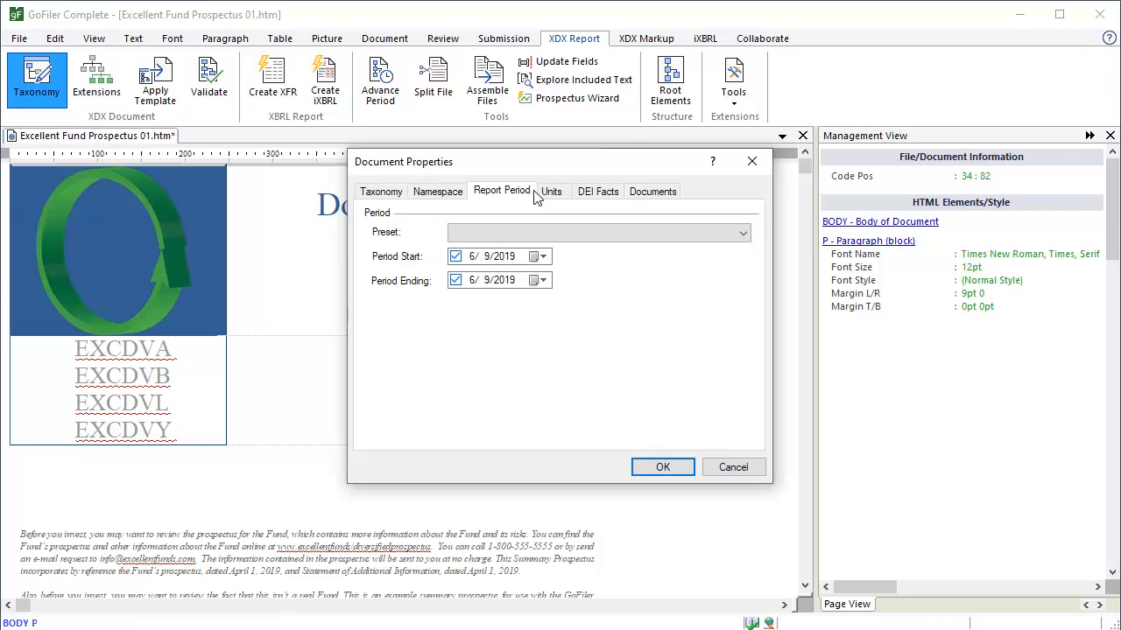
left_click(561, 197)
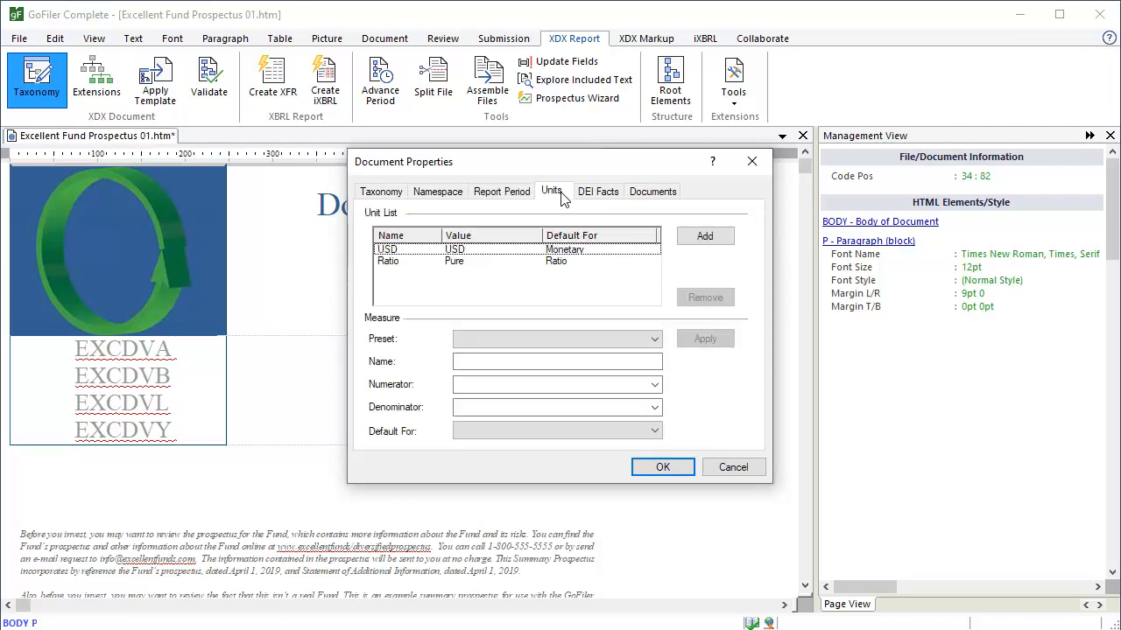
left_click(613, 198)
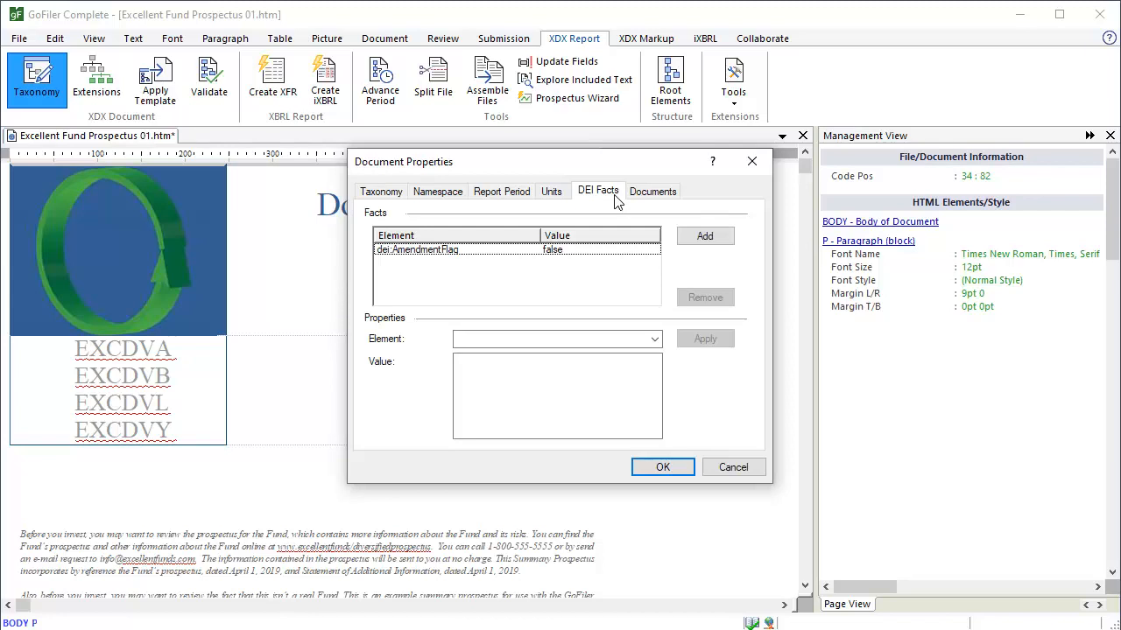
left_click(671, 194)
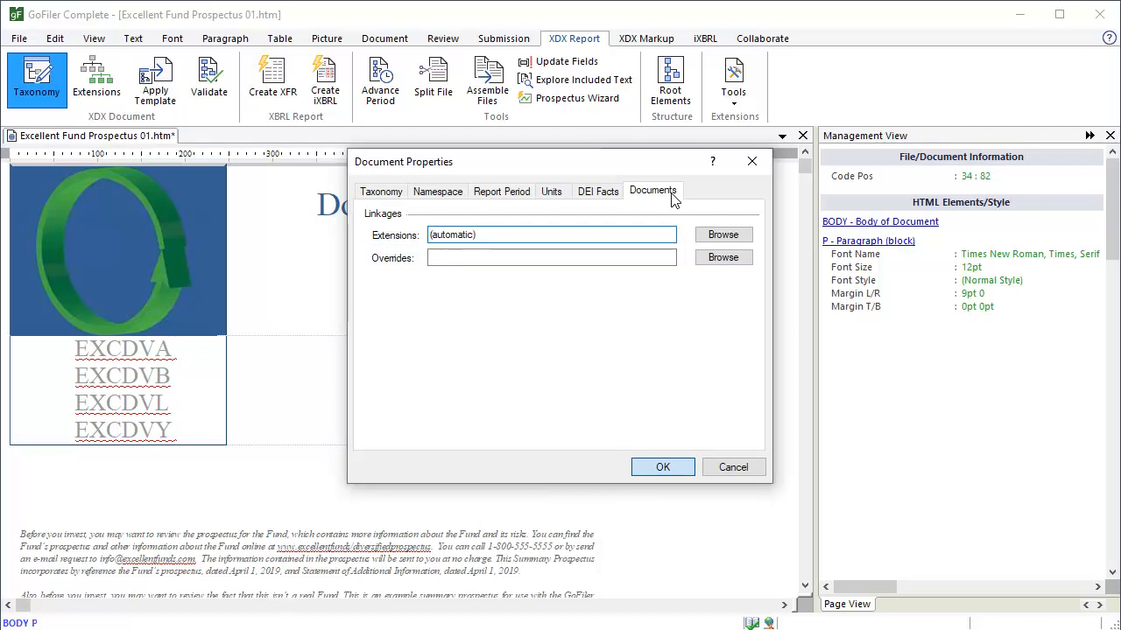
left_click(657, 471)
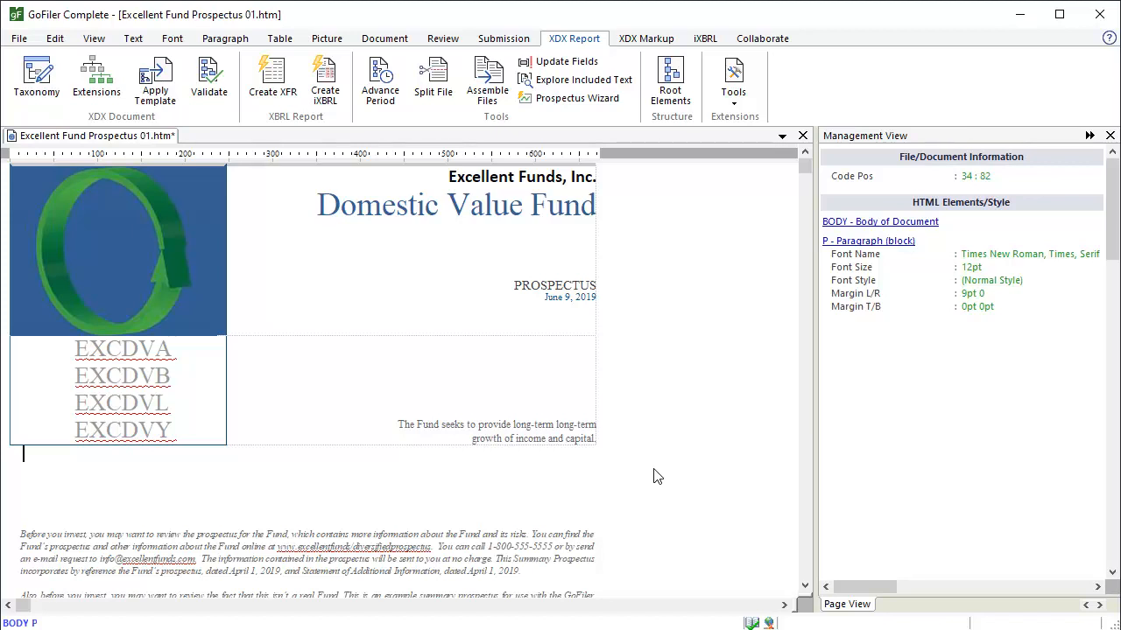
Open Edit Custom Elements to list the series, class and RussellIndexMember extensions.
left_click(112, 100)
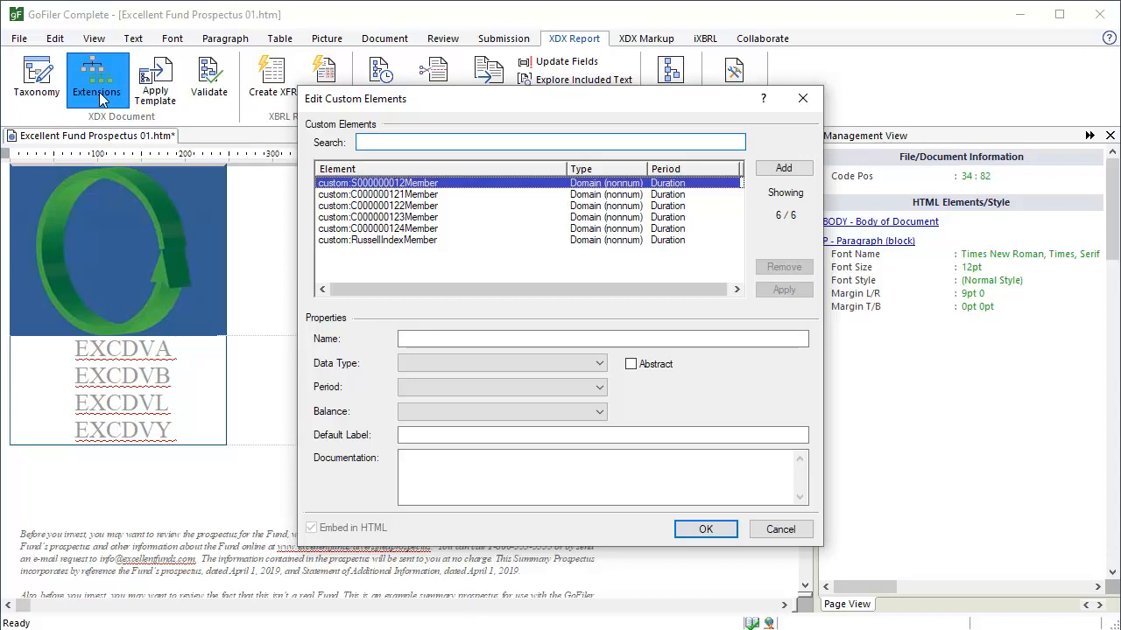
Review the S000000012Member custom element labelled Domestic Value Fund, then dismiss the custom elements list.
left_click(418, 186)
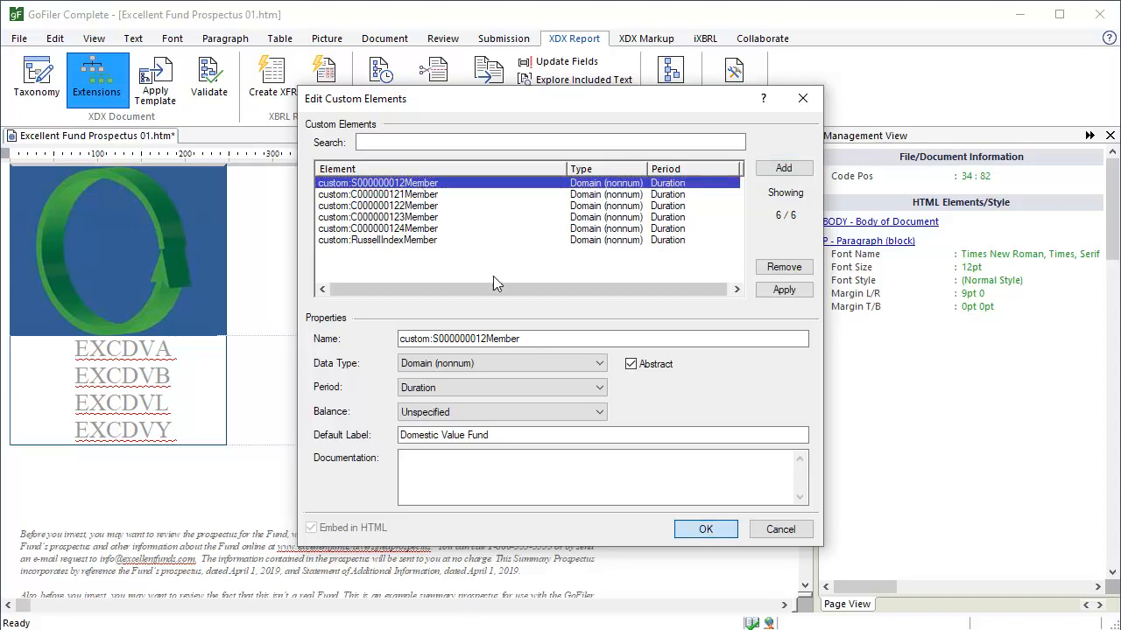
left_click(706, 531)
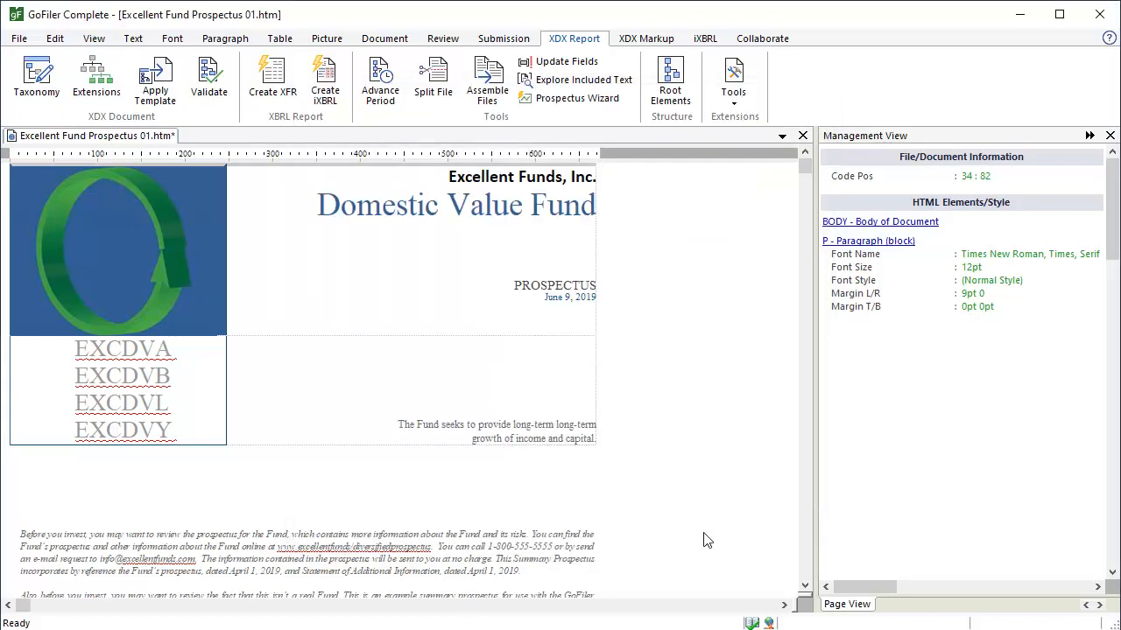